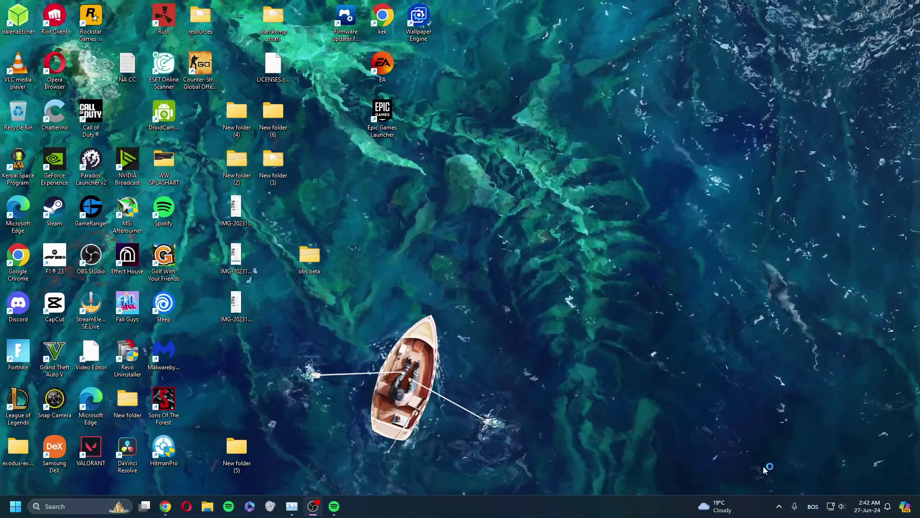
# Step: Exit Riot Vanguard from its tray icon and confirm the turn-off warning
pyautogui.click(778, 510)
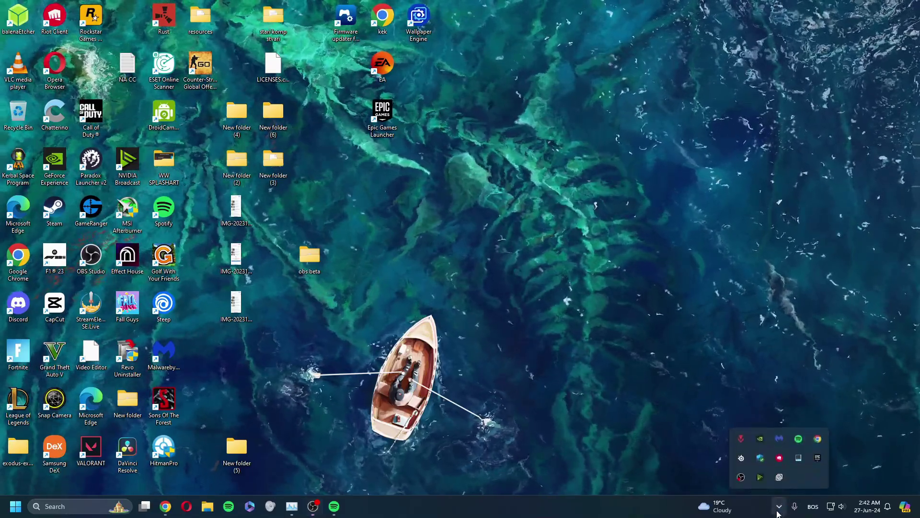
pyautogui.rightClick(741, 440)
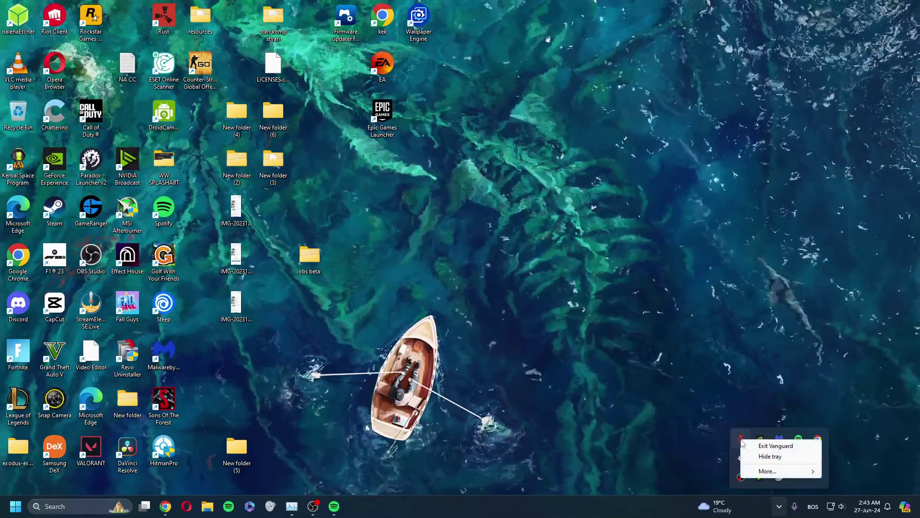
pyautogui.press('Escape')
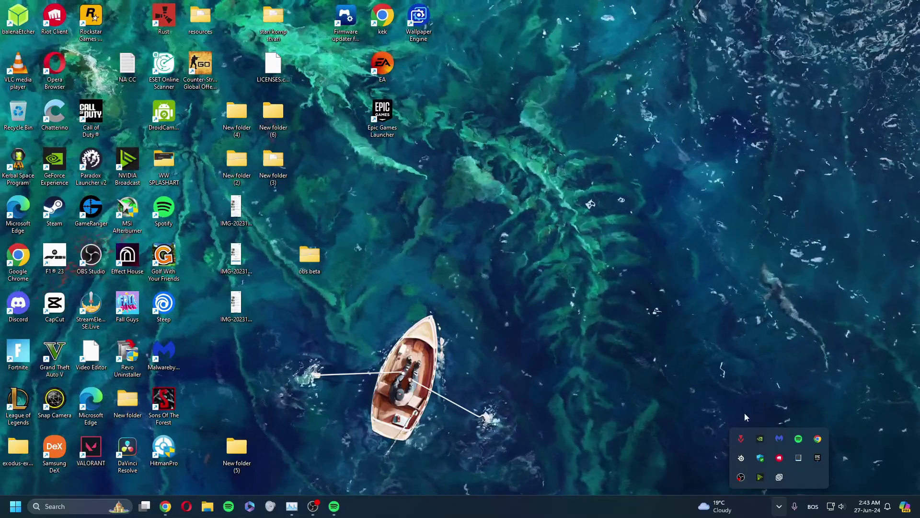
pyautogui.rightClick(743, 443)
pyautogui.click(779, 448)
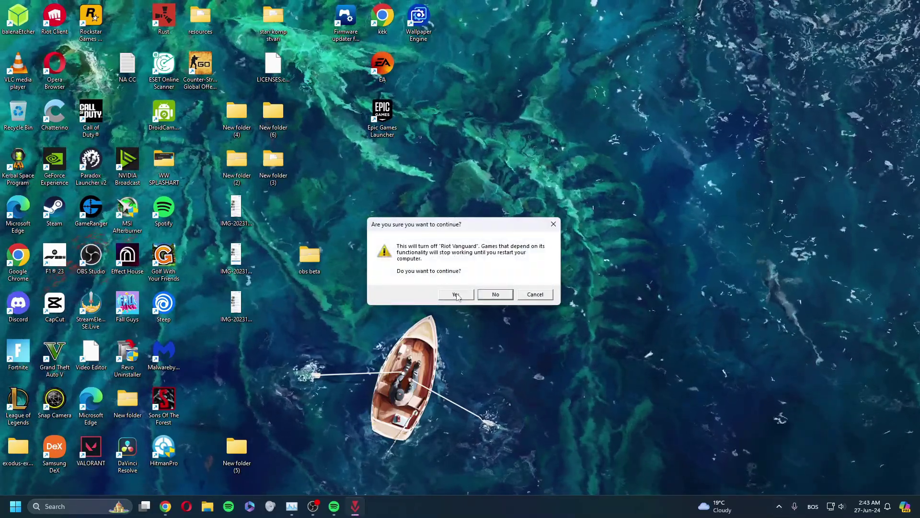
pyautogui.click(455, 295)
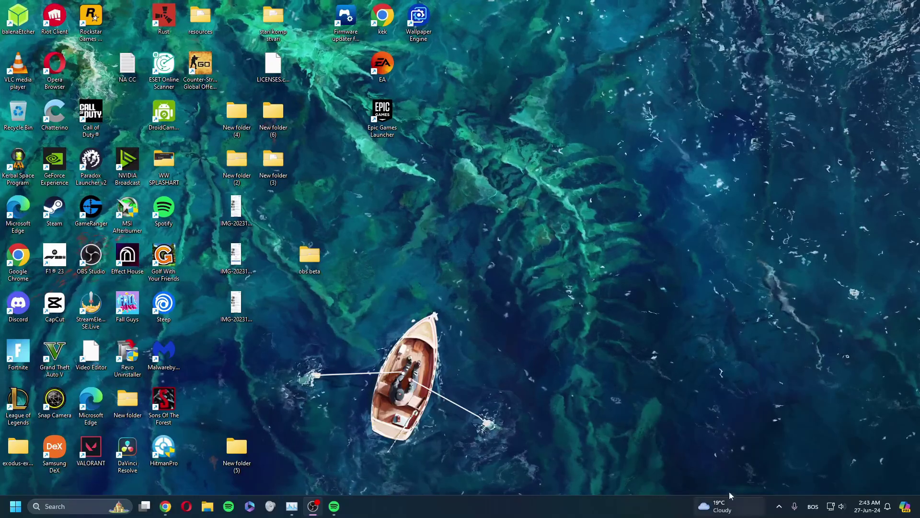
# Step: Open the Services console by running services.msc from the Run prompt
pyautogui.click(778, 506)
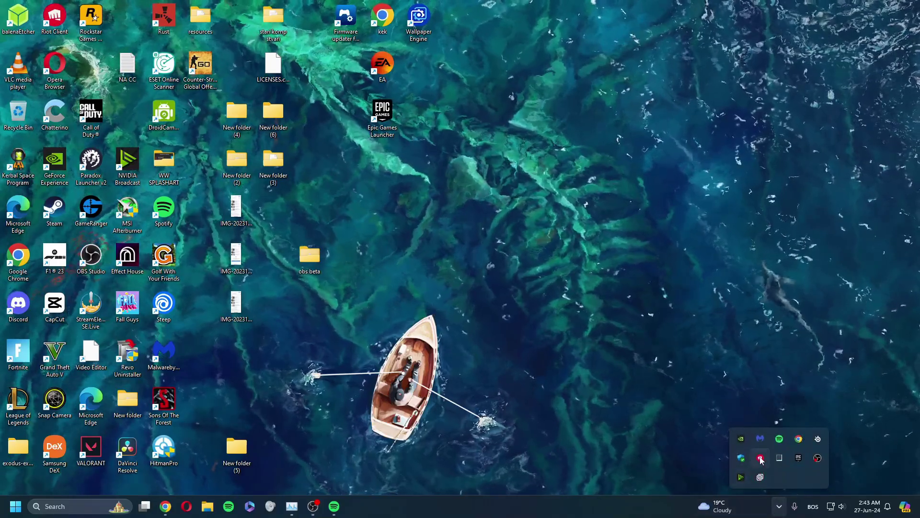
pyautogui.click(243, 436)
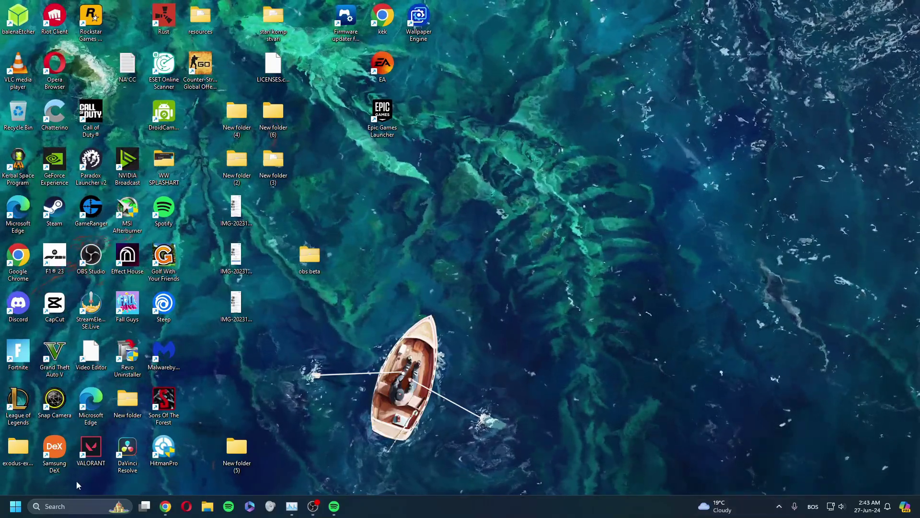
pyautogui.click(90, 501)
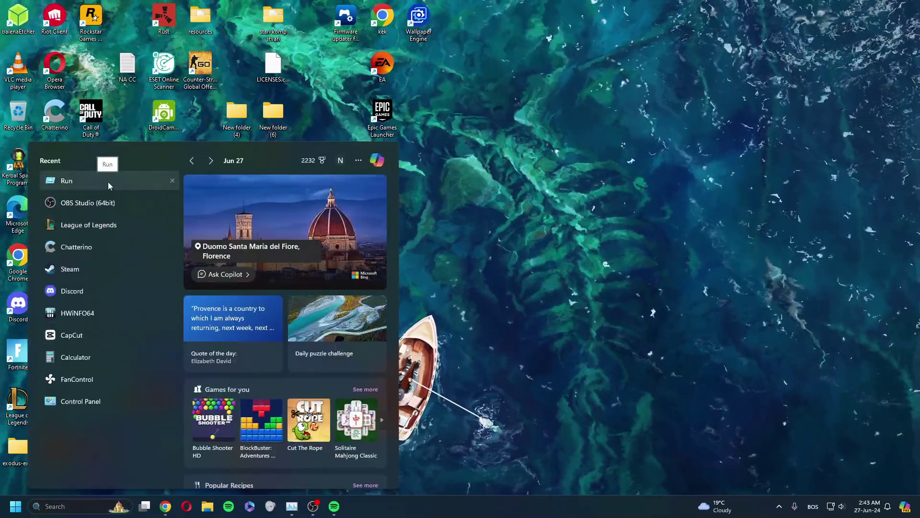
pyautogui.click(107, 182)
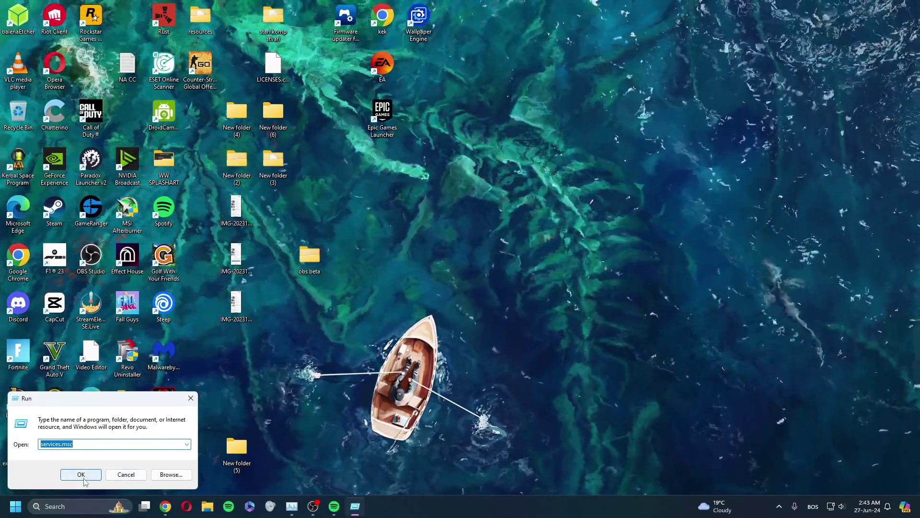
pyautogui.click(82, 477)
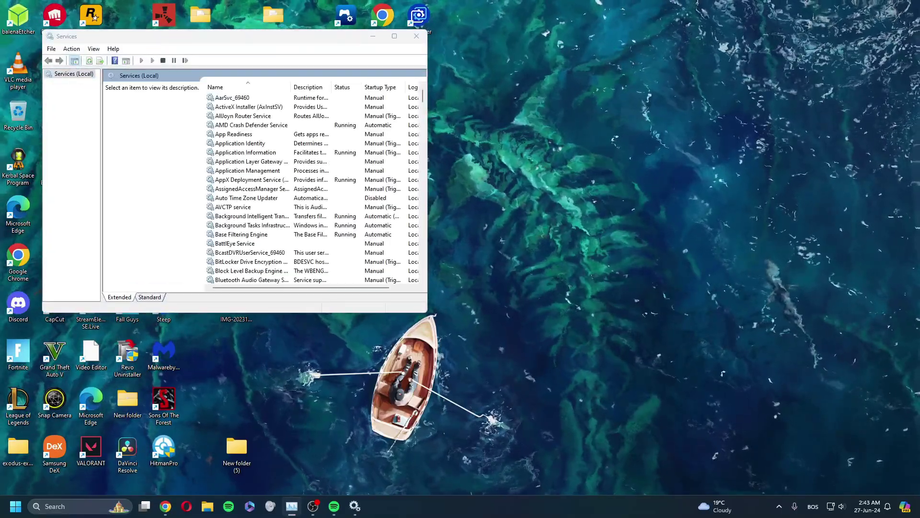
# Step: Start the vgc service from its Properties dialog, confirm with OK, and close Services
pyautogui.hotkey('ctrl', 'shift', 'Escape')
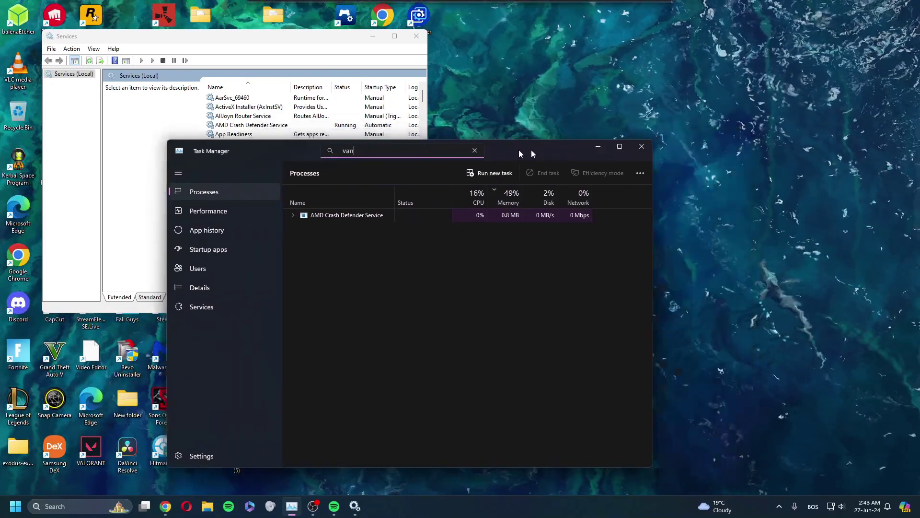
pyautogui.click(737, 136)
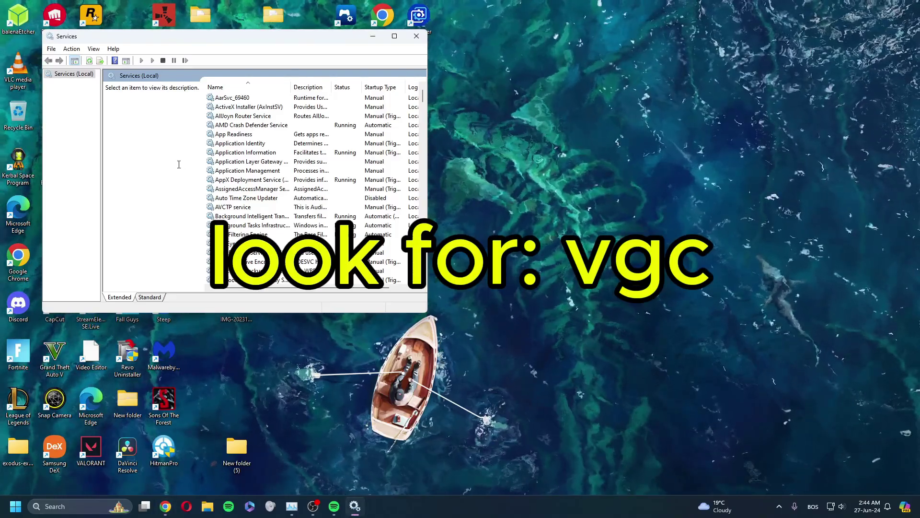
pyautogui.click(228, 146)
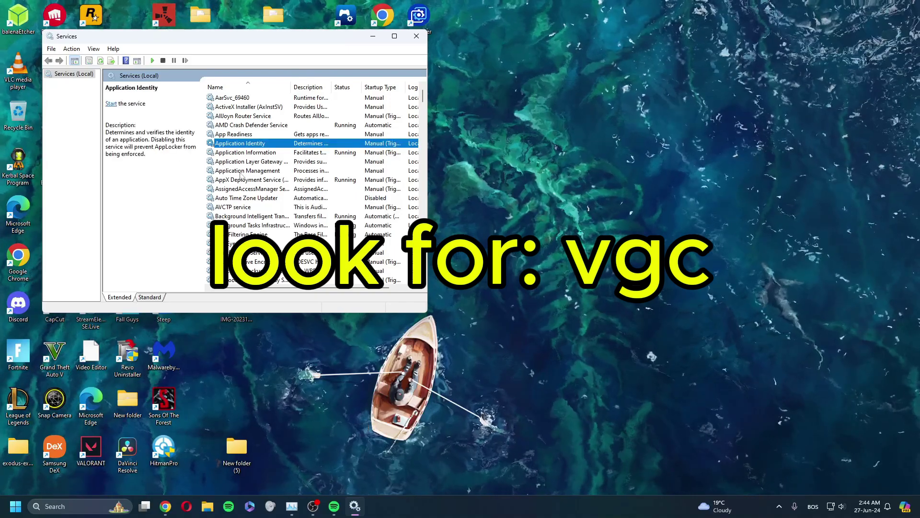
pyautogui.press('v')
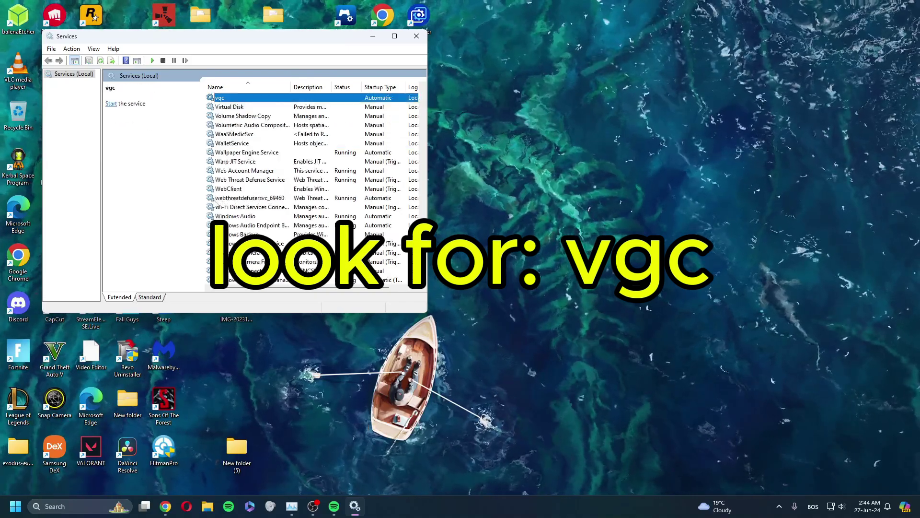
pyautogui.rightClick(252, 98)
pyautogui.click(283, 188)
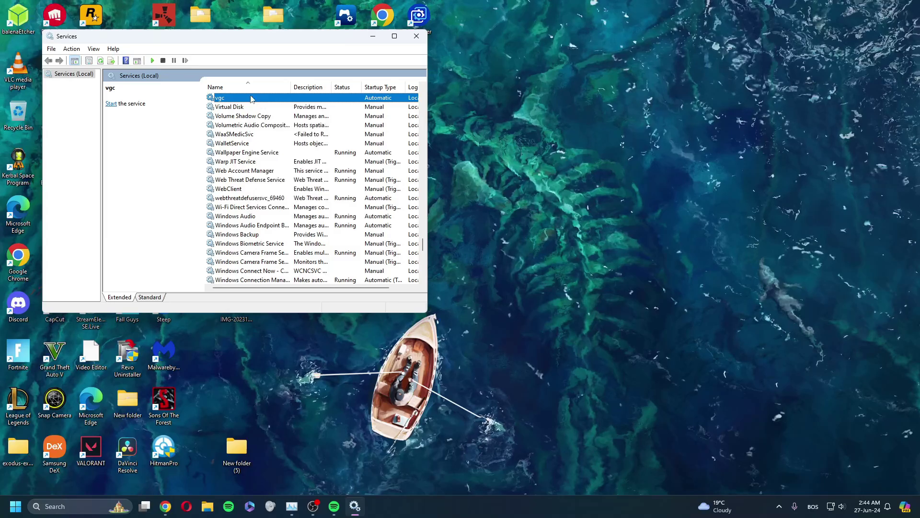
pyautogui.click(168, 212)
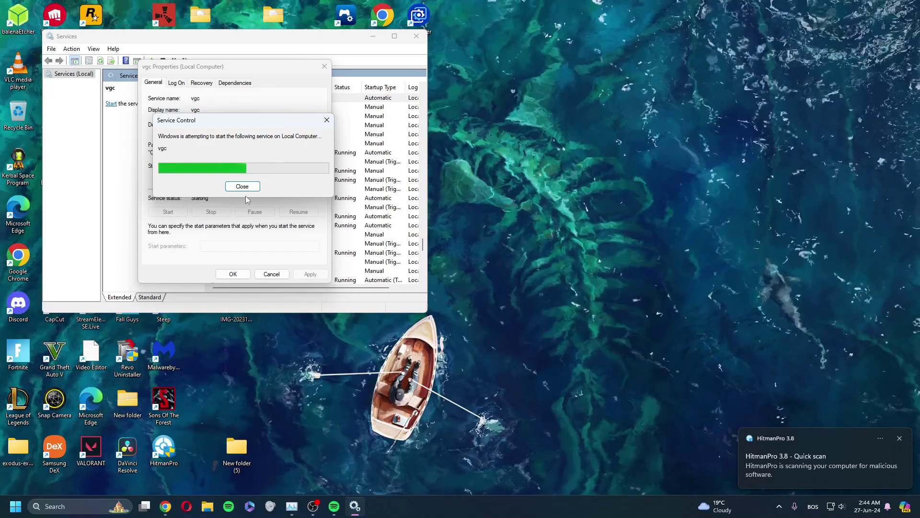
pyautogui.click(234, 273)
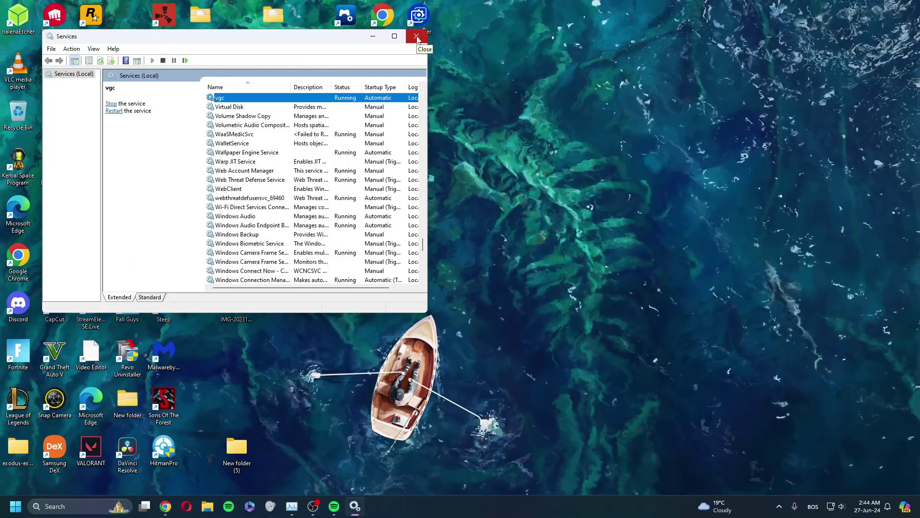
pyautogui.click(416, 36)
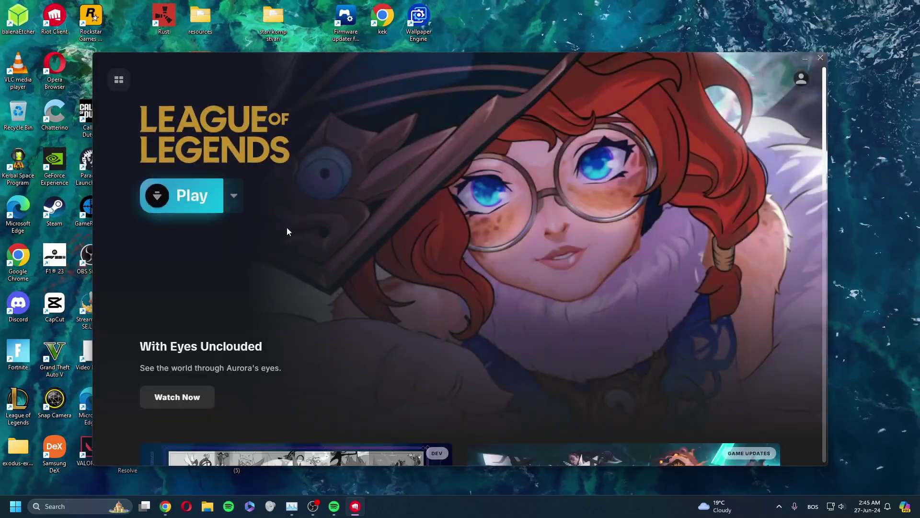
# Step: Launch League of Legends from the Riot Client and let it load to the home page
pyautogui.click(192, 195)
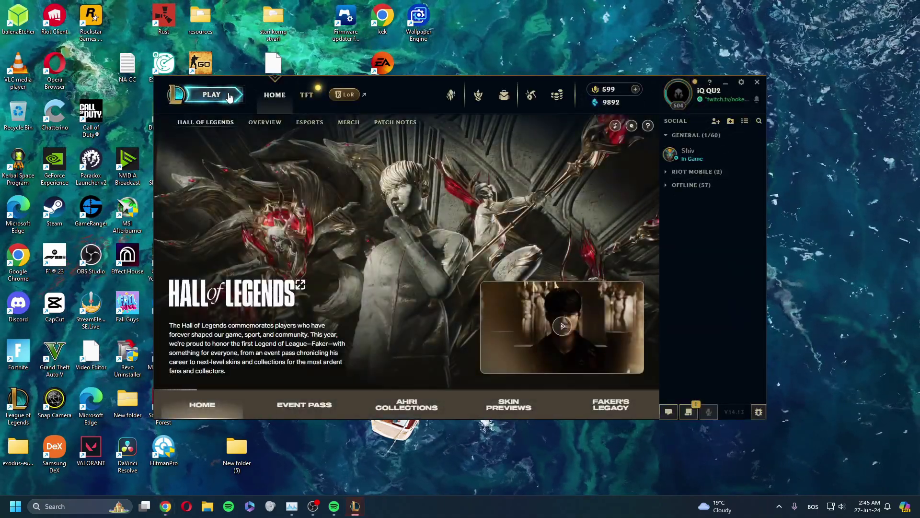
# Step: Create and start a custom Summoner's Rift game, then lock in Bard
pyautogui.click(229, 98)
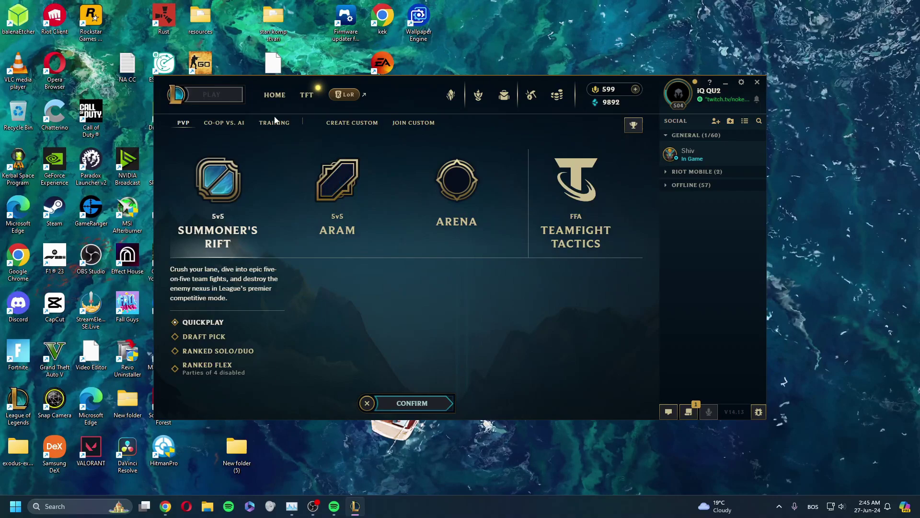
pyautogui.click(412, 122)
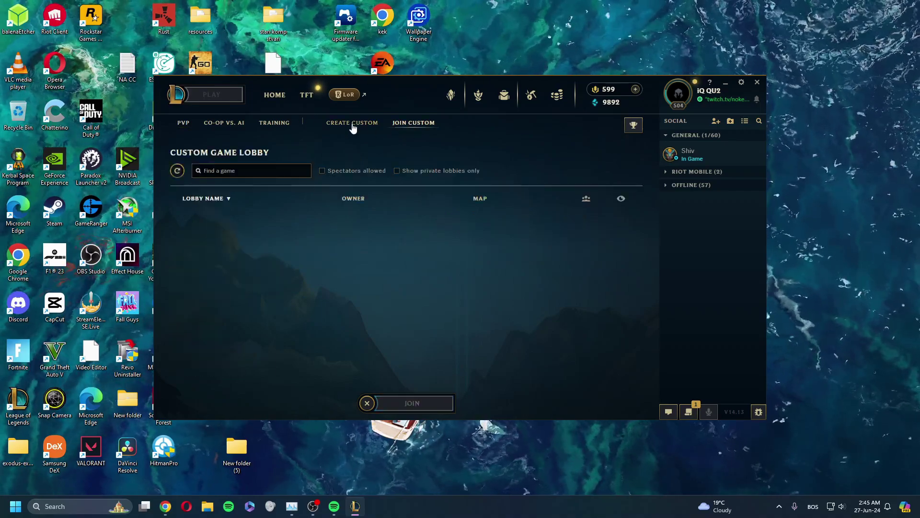
pyautogui.click(364, 123)
pyautogui.click(417, 404)
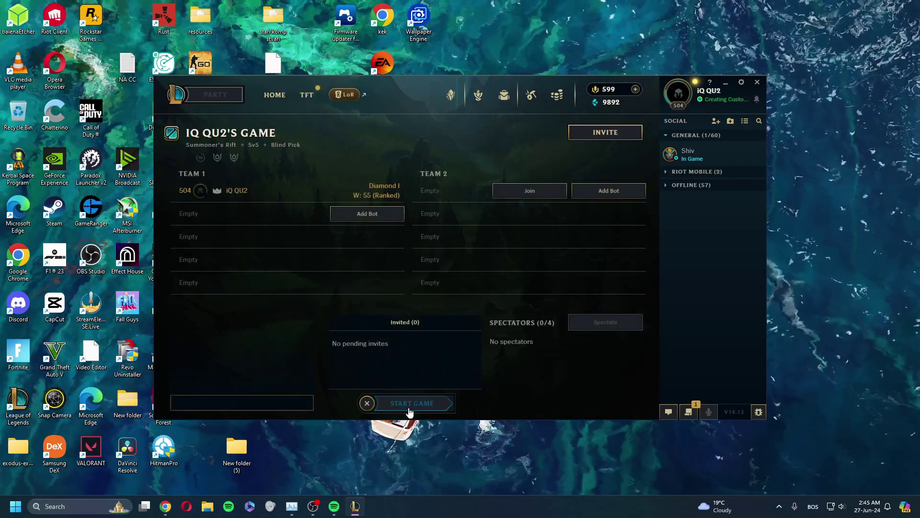
pyautogui.click(410, 412)
pyautogui.click(435, 245)
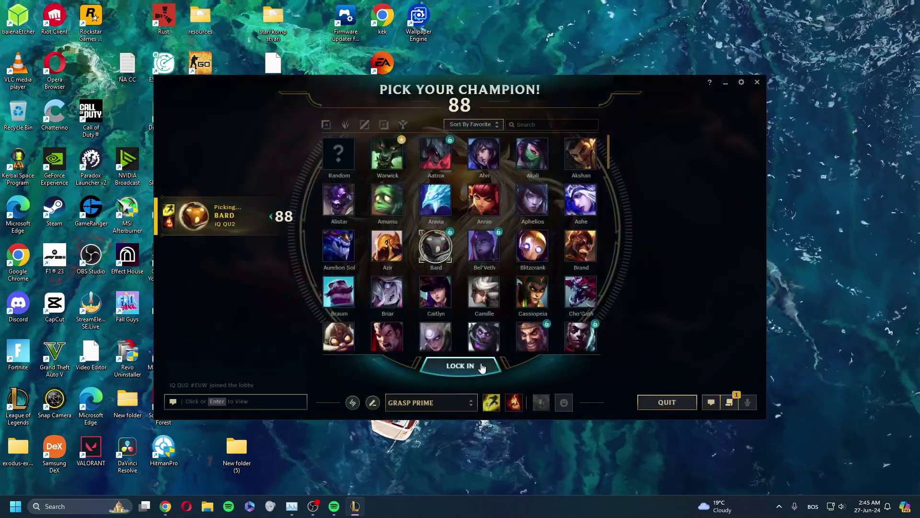
pyautogui.click(460, 366)
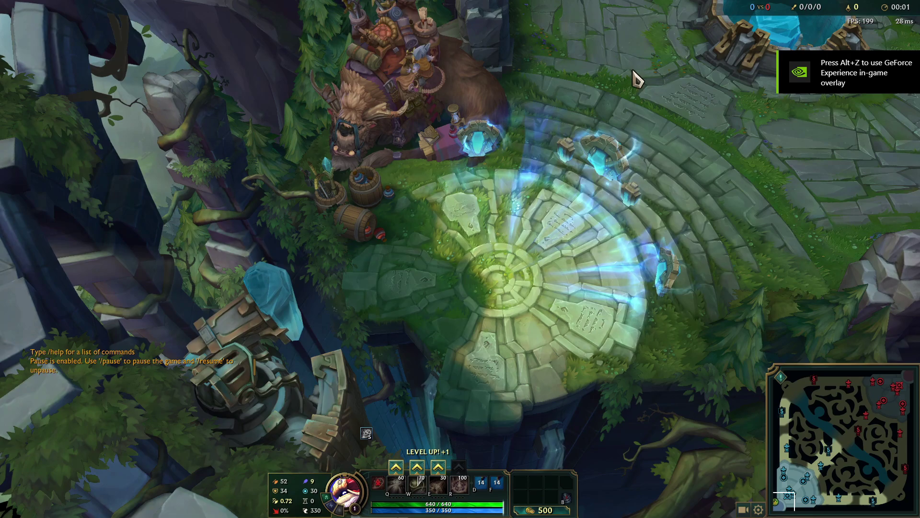
# Step: Buy Boots from the item shop and close it
pyautogui.rightClick(517, 224)
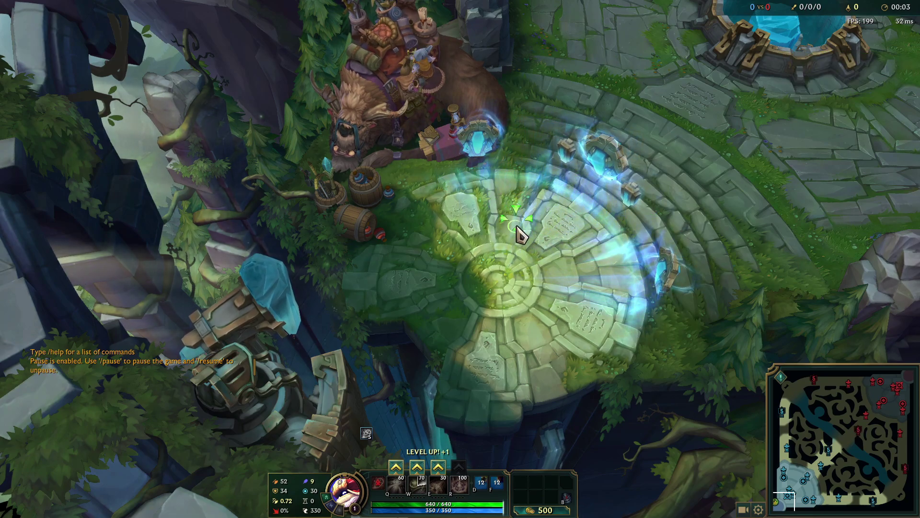
pyautogui.rightClick(473, 274)
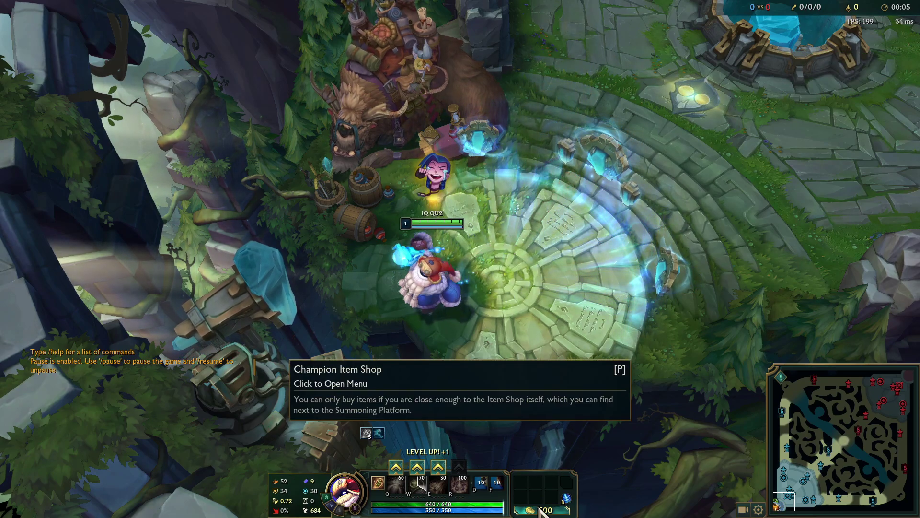
pyautogui.click(544, 509)
pyautogui.rightClick(249, 218)
pyautogui.press('Escape')
# Step: Walk Bard around the base platform and toward the fountain and back
pyautogui.rightClick(697, 151)
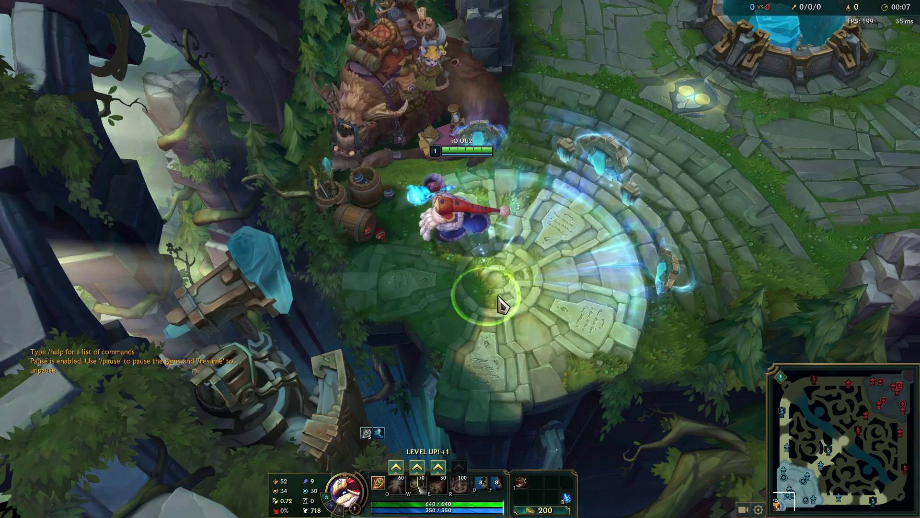
pyautogui.rightClick(680, 151)
pyautogui.rightClick(290, 238)
pyautogui.rightClick(366, 288)
pyautogui.rightClick(558, 128)
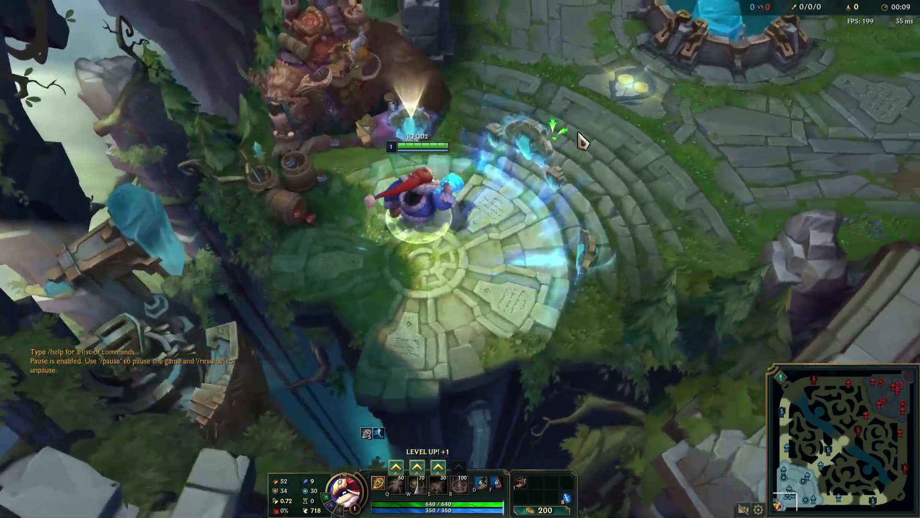
pyautogui.rightClick(312, 263)
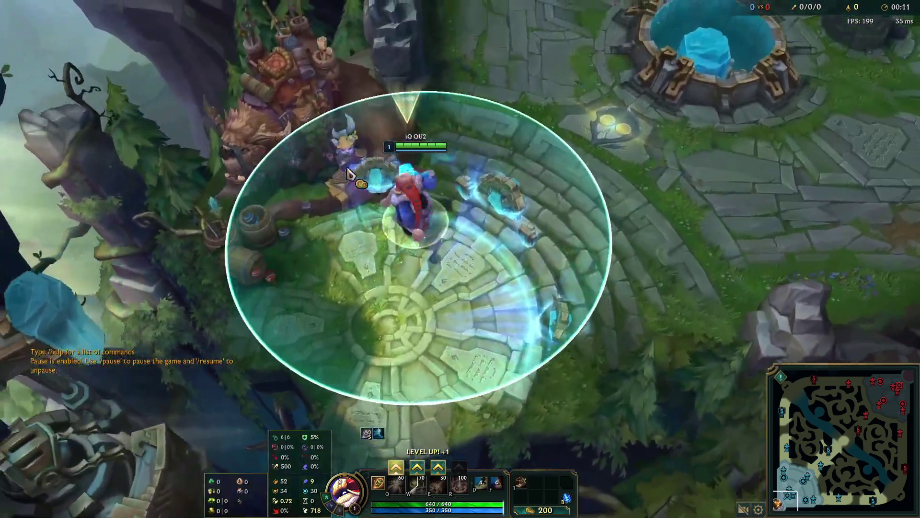
pyautogui.rightClick(354, 259)
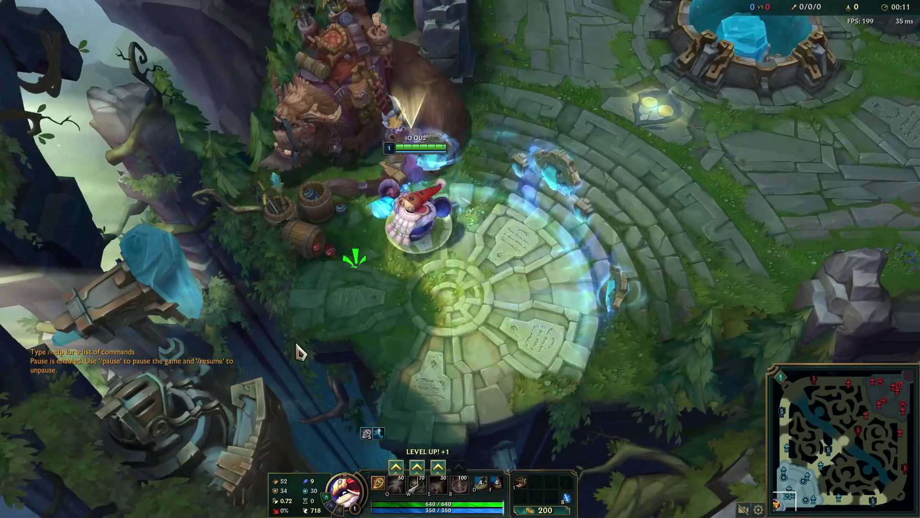
pyautogui.rightClick(545, 314)
pyautogui.rightClick(525, 163)
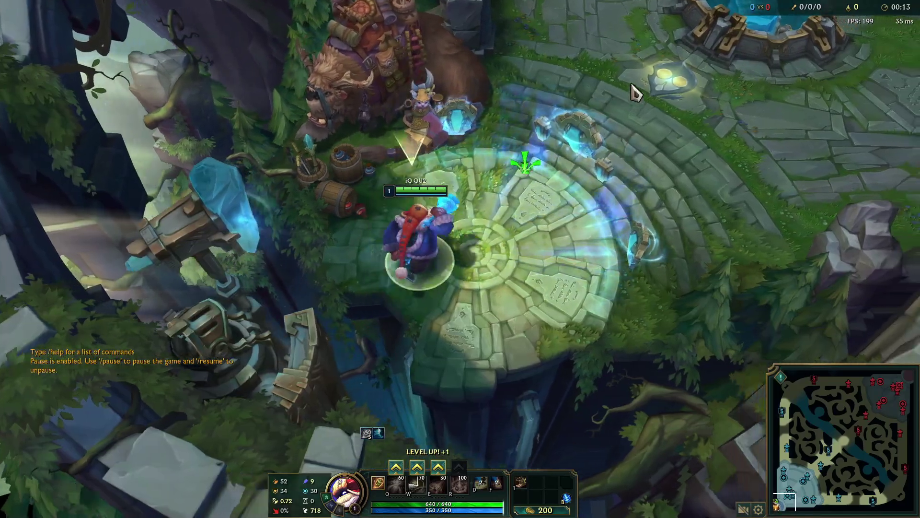
pyautogui.rightClick(447, 335)
pyautogui.rightClick(450, 84)
pyautogui.rightClick(581, 136)
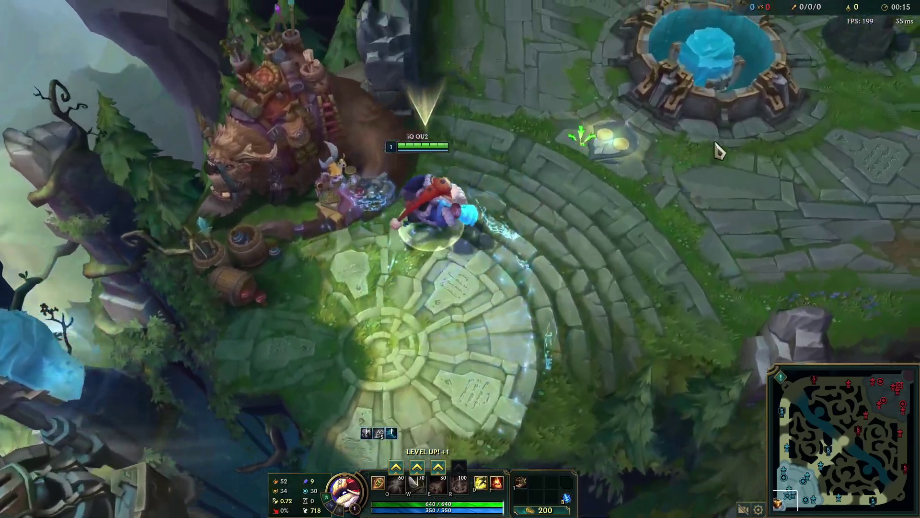
pyautogui.rightClick(767, 159)
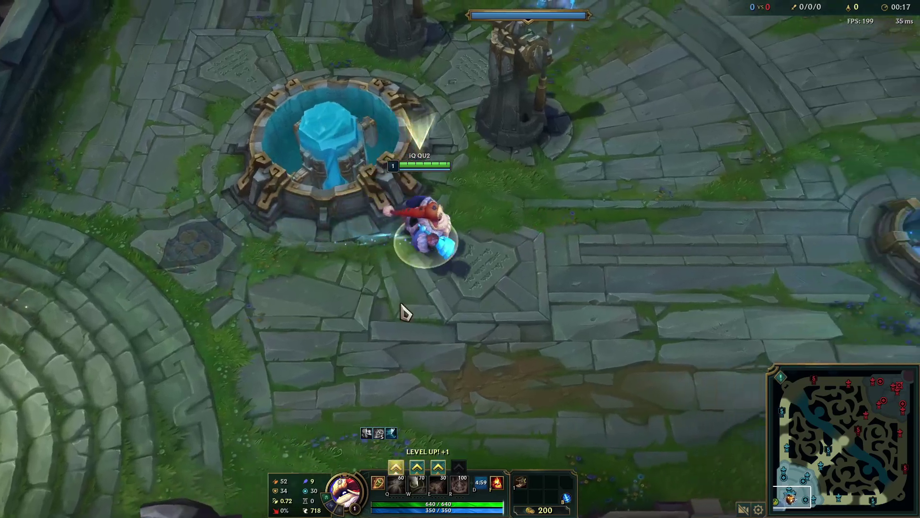
pyautogui.rightClick(216, 275)
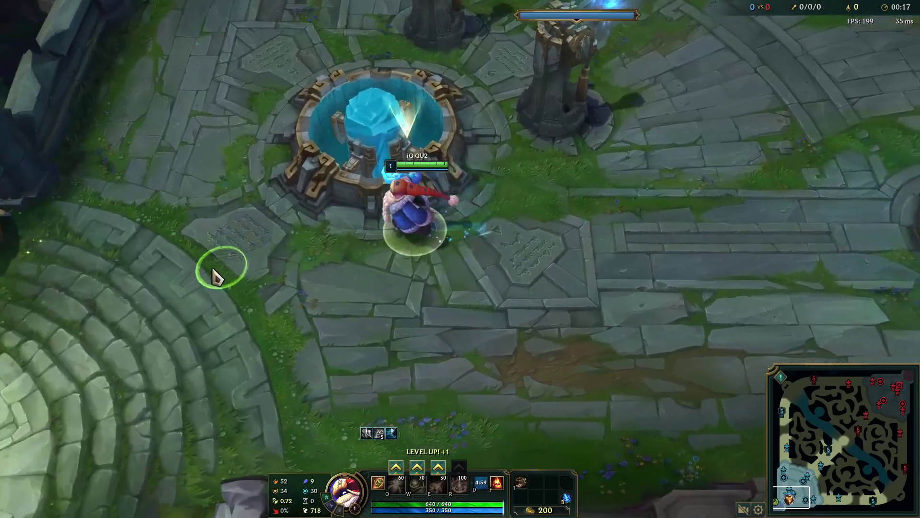
# Step: Quit the match through Exit Game and confirm leaving
pyautogui.press('Escape')
pyautogui.click(297, 404)
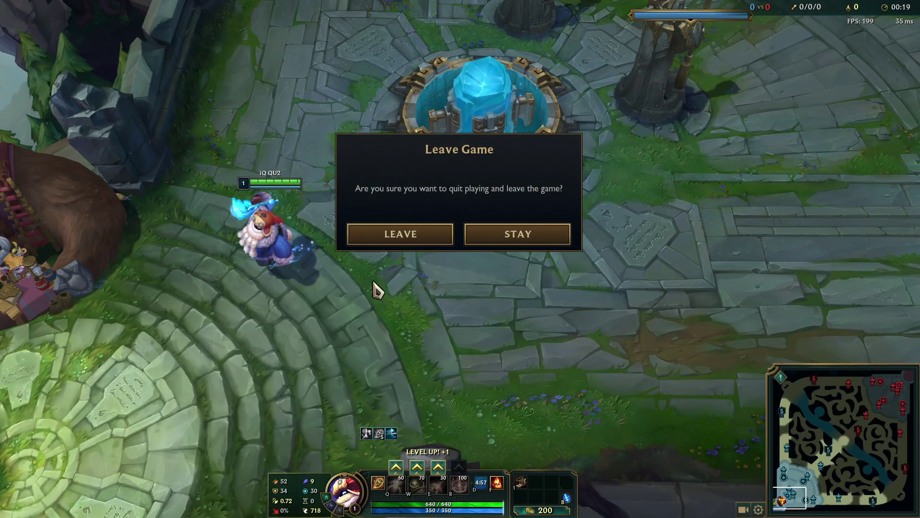
pyautogui.press('Return')
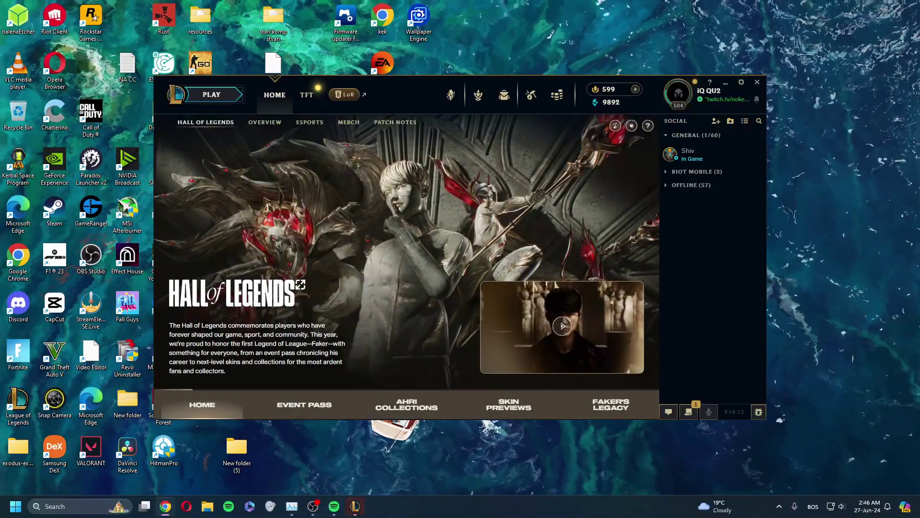
pyautogui.hotkey('alt', 'Tab')
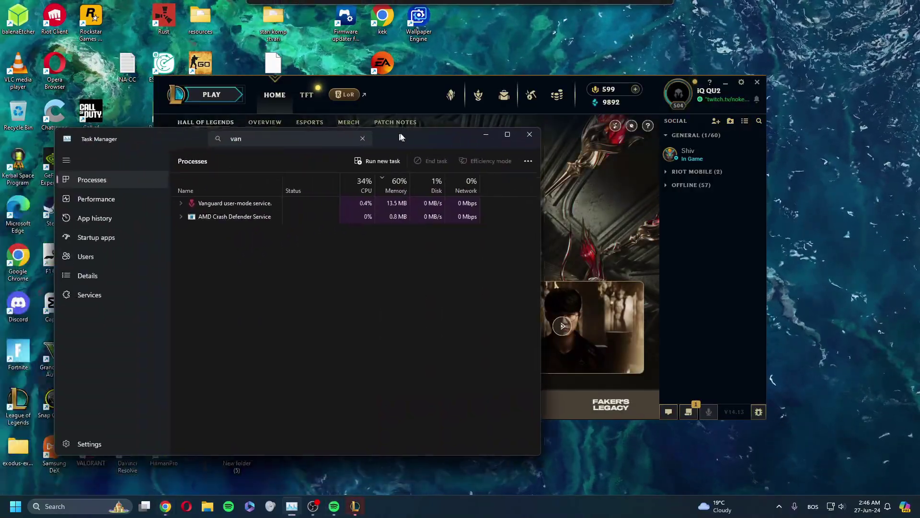
pyautogui.moveTo(402, 138); pyautogui.dragTo(470, 134)
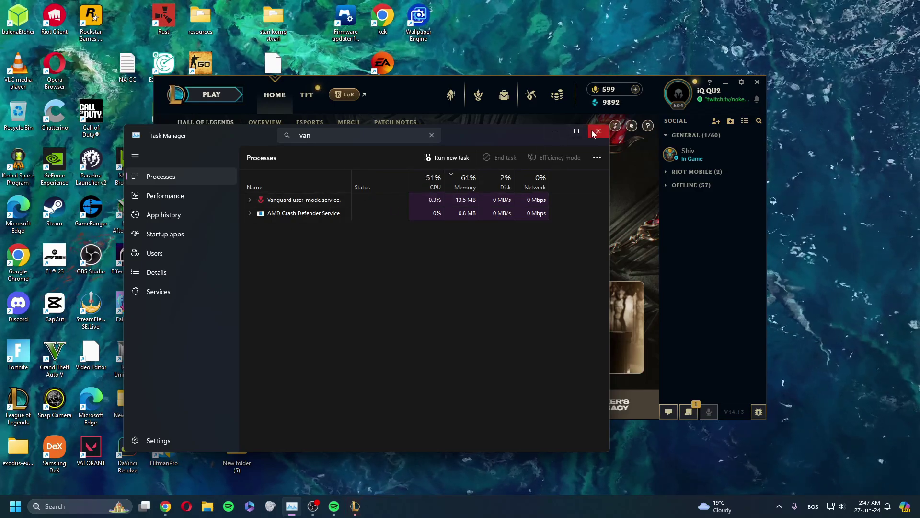
pyautogui.moveTo(502, 131); pyautogui.dragTo(0, 131)
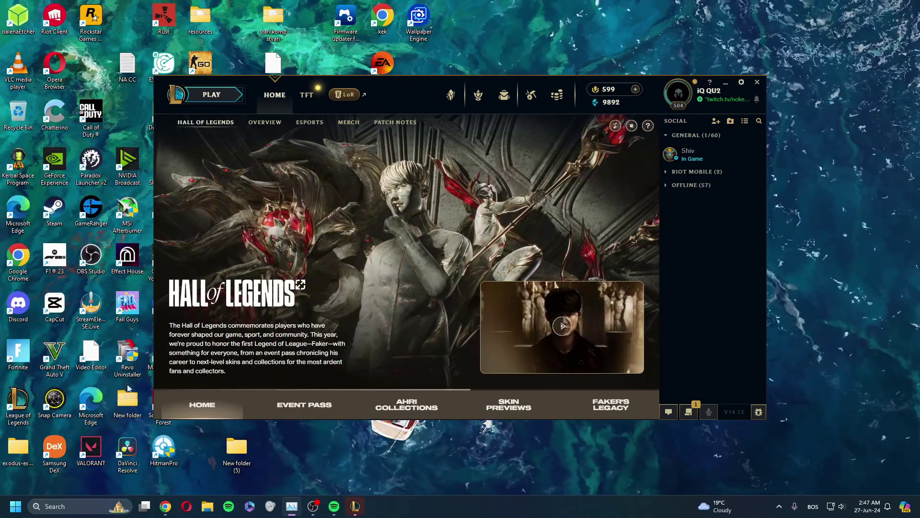
# Step: Launch VALORANT from its desktop shortcut and hit Play in the Riot Client
pyautogui.doubleClick(104, 453)
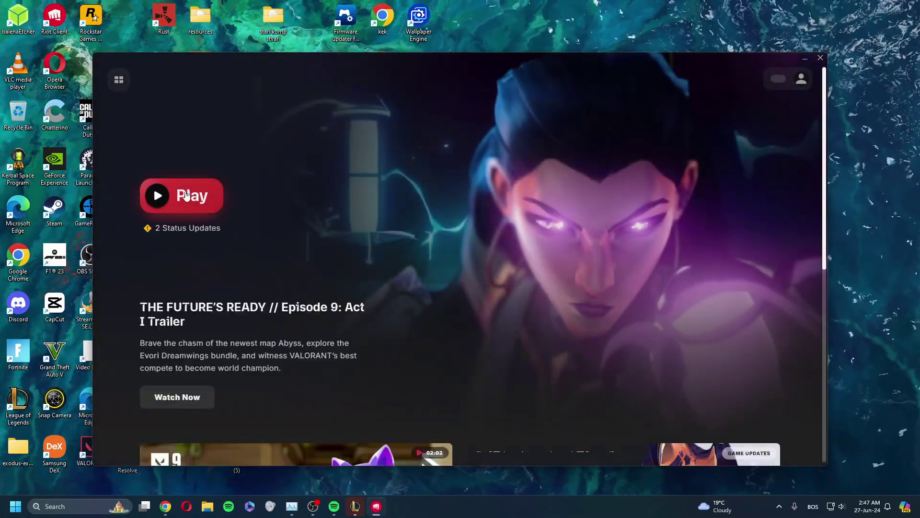
pyautogui.click(187, 195)
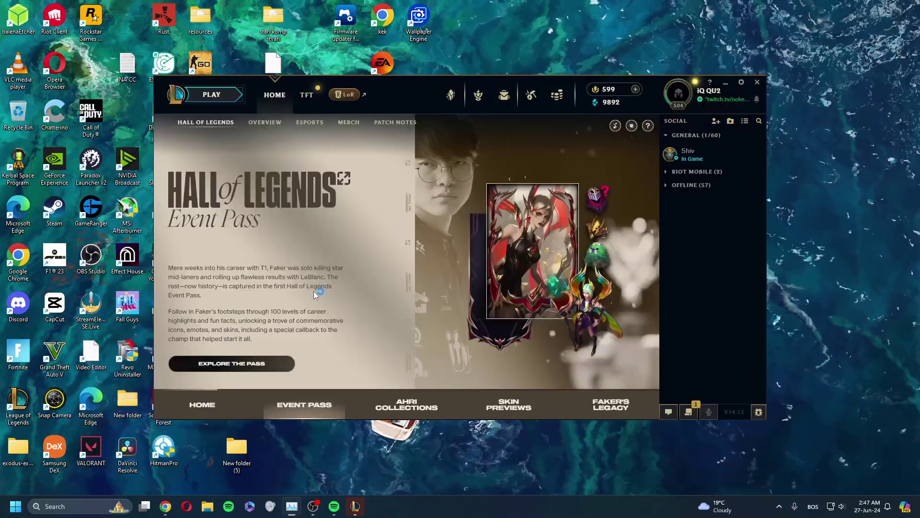